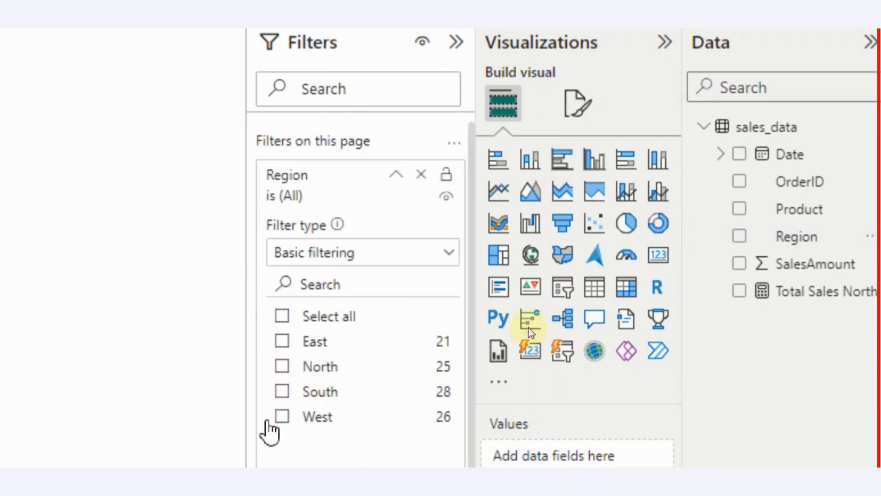
Filter the page's Region field to North only and collapse the filter card
left_click(283, 368)
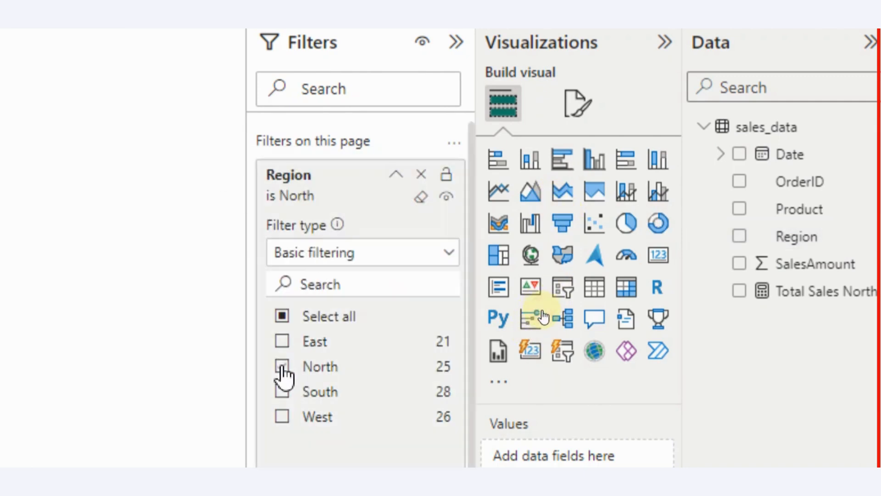
left_click(395, 176)
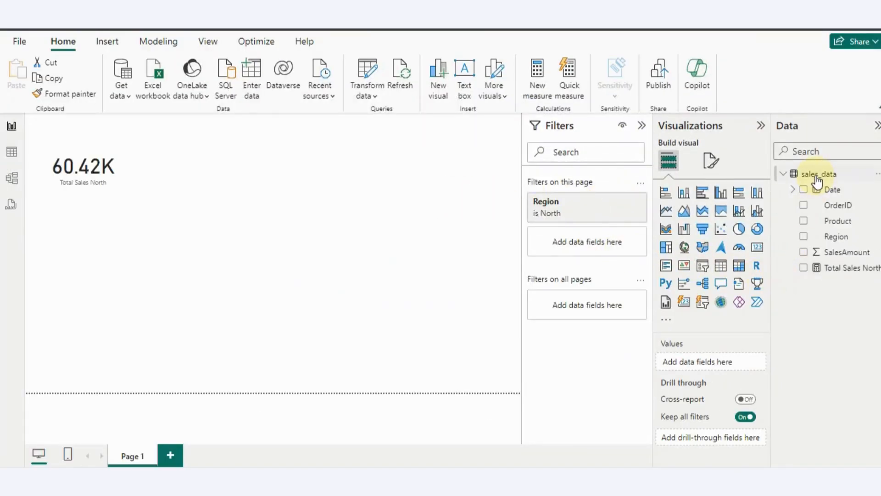
Create a new measure in the sales_data table and name it Total sales
mouse_move(818, 180)
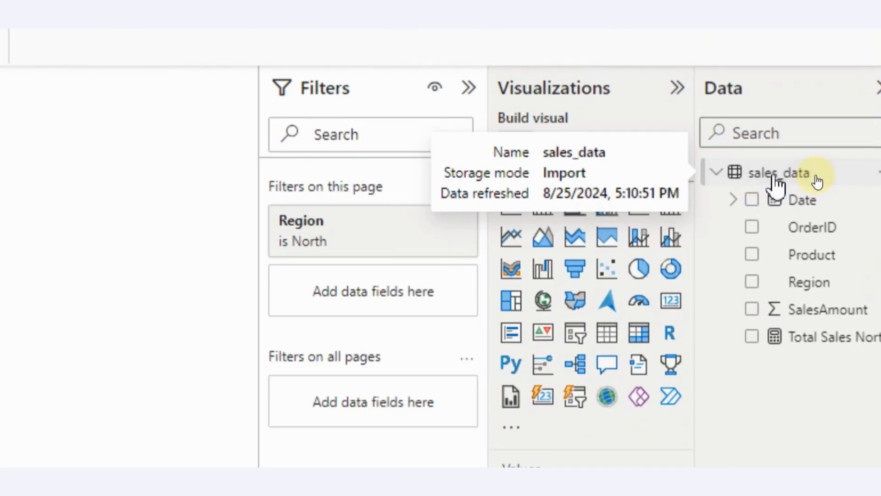
right_click(774, 176)
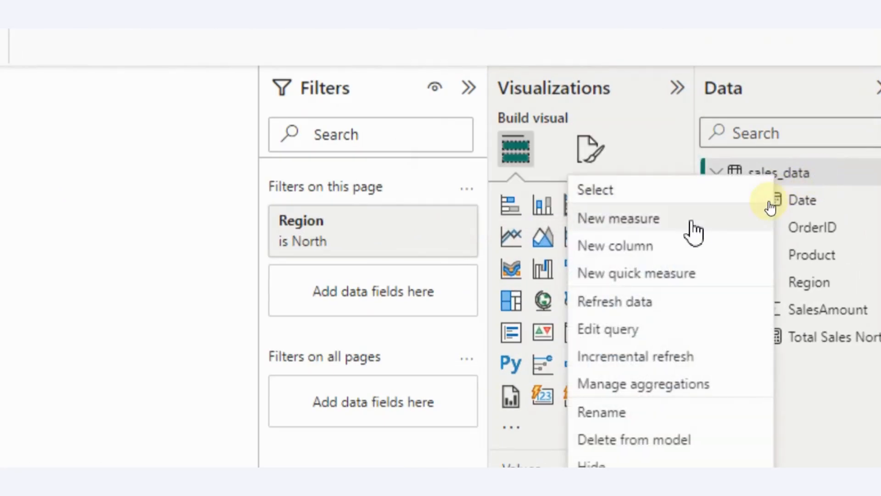
left_click(690, 220)
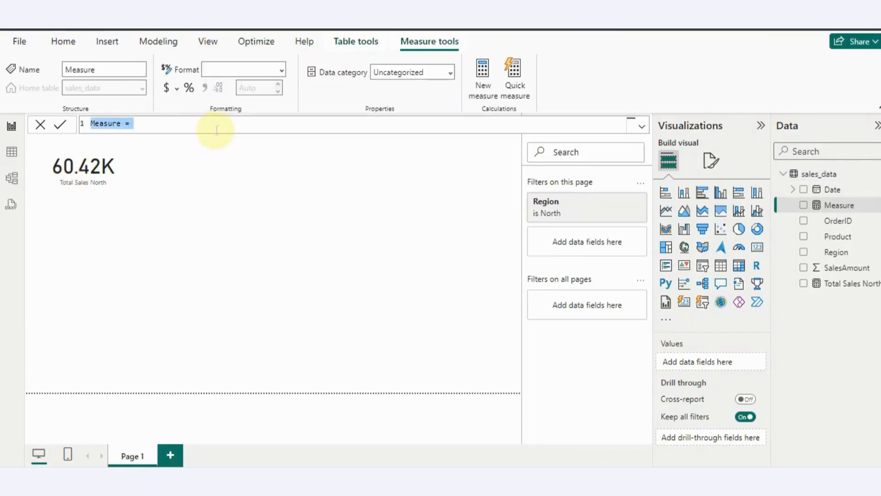
key("Left")
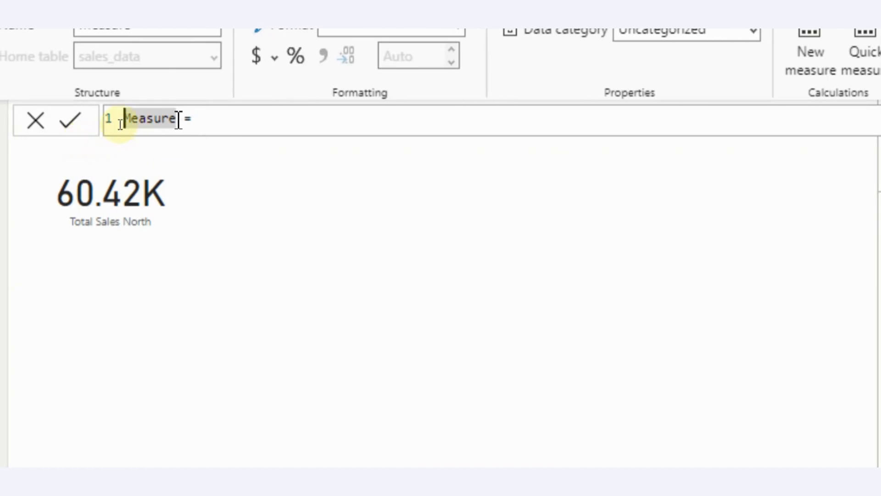
left_click(177, 120)
key("BackSpace")
key("BackSpace")
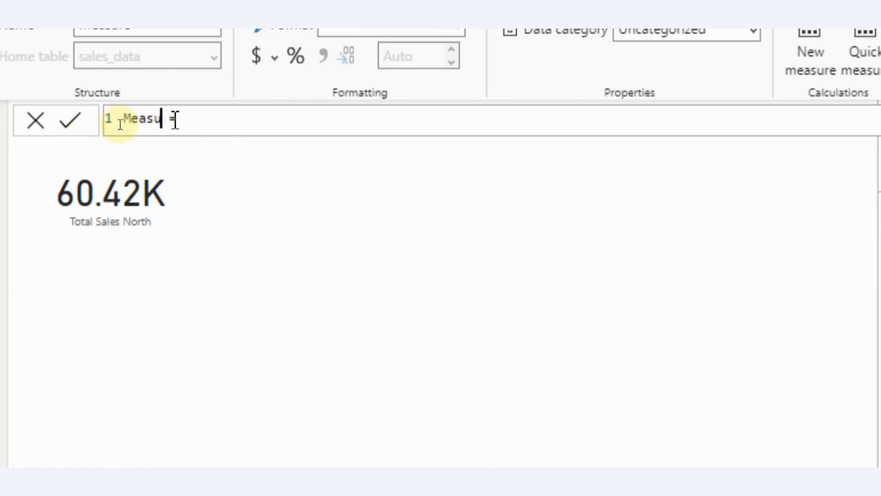
key("BackSpace")
key("BackSpace")
key("BackSpace")
key("BackSpace")
key("BackSpace")
type("Total sales")
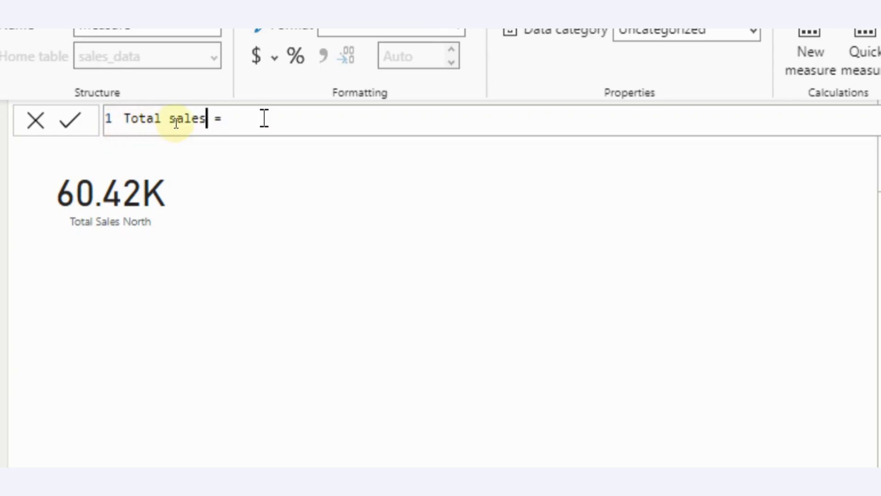
Start the Total sales formula with CALCULATE, using SUM(sales_data[SalesAmount]) as its expression
left_click(274, 119)
type("ca")
key("Tab")
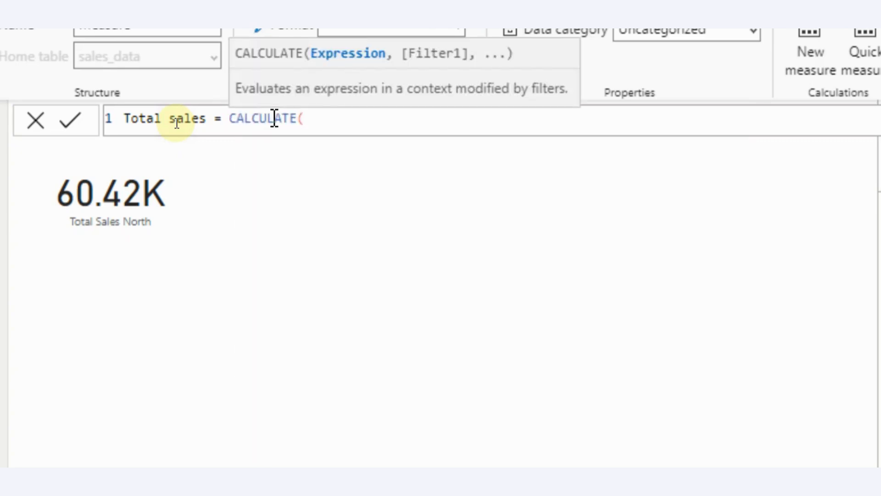
type("sum")
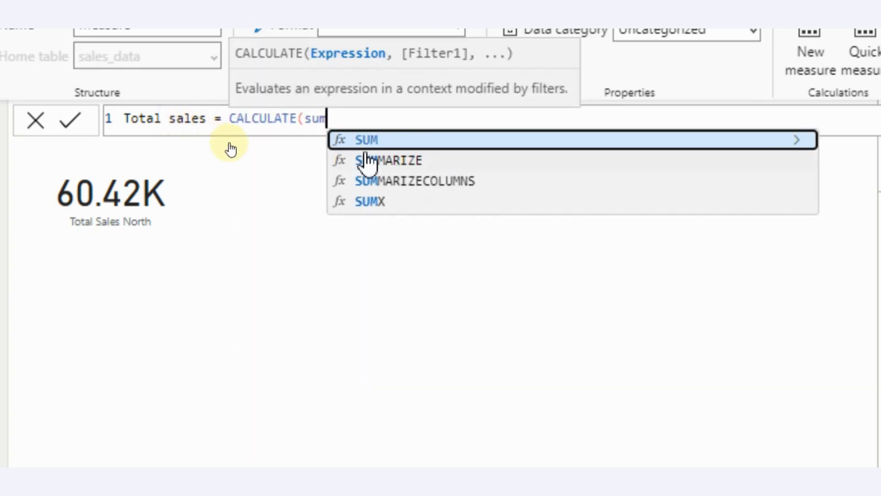
key("Tab")
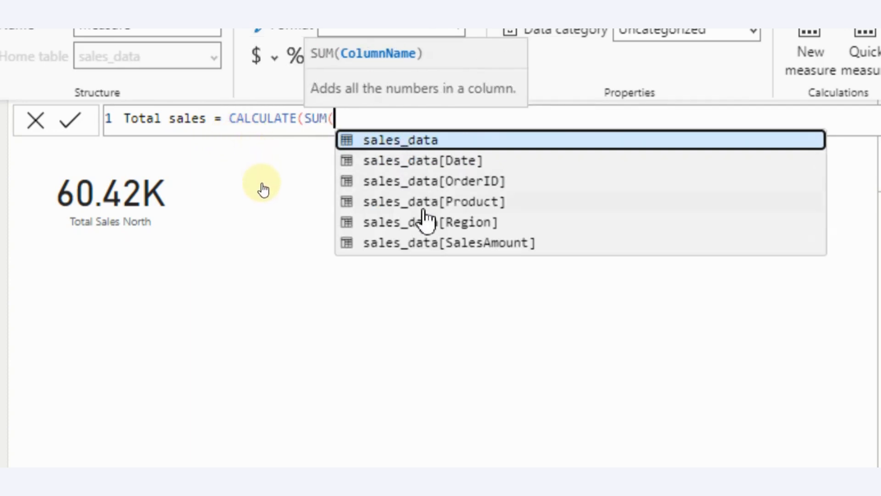
left_click(427, 243)
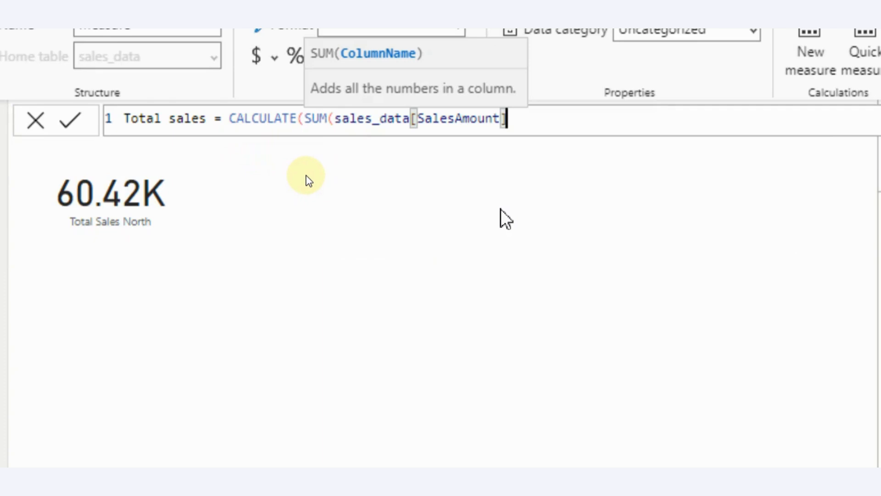
type("),")
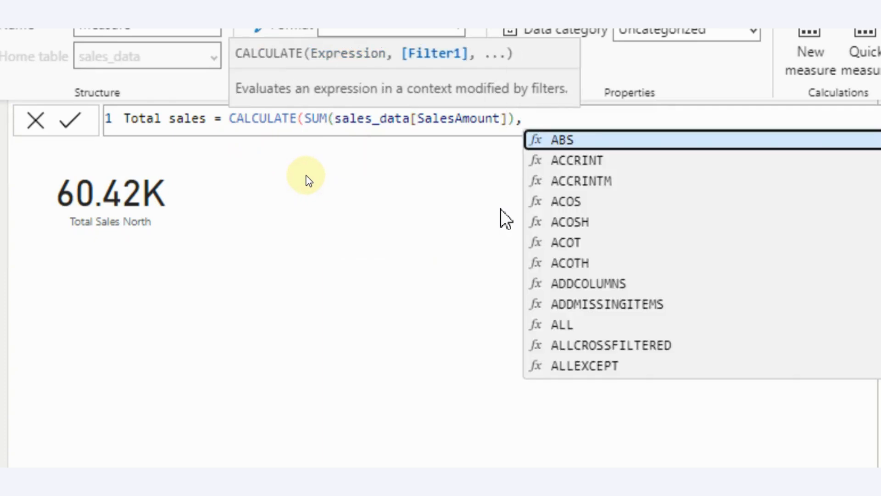
Add ALL(sales_data[Region]) as the filter argument of CALCULATE and commit the measure
type(" all")
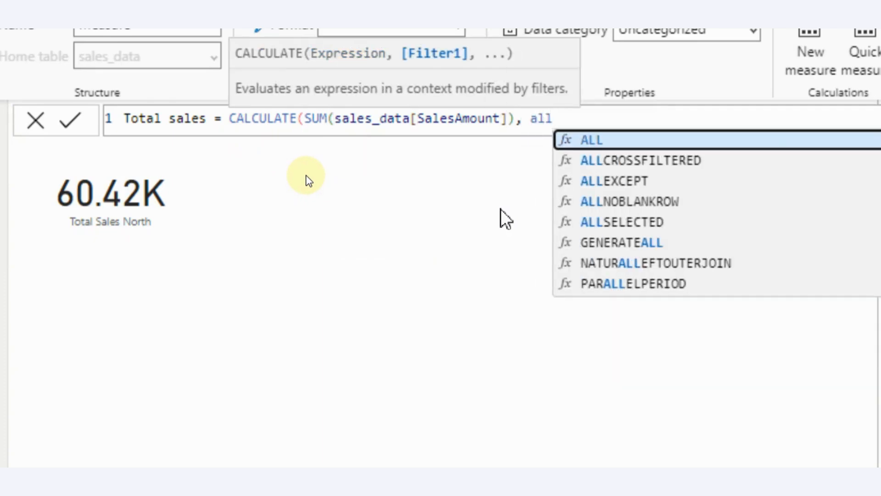
left_click(624, 140)
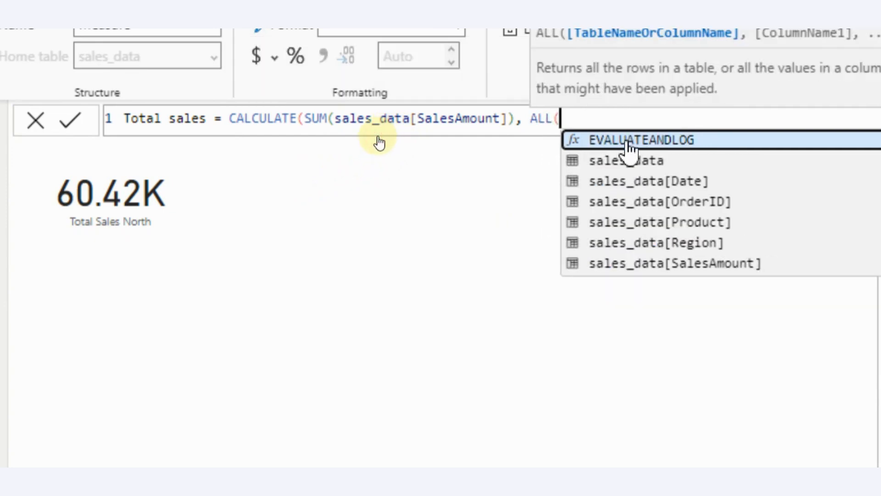
left_click(640, 247)
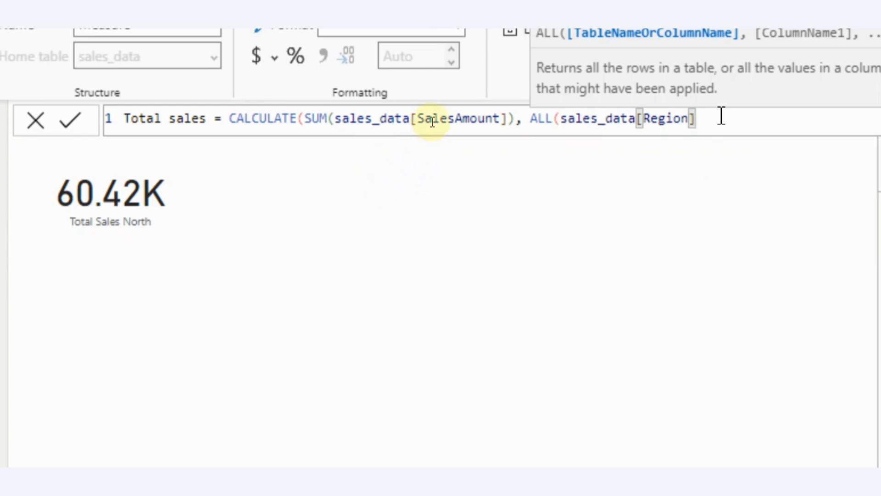
type(")")
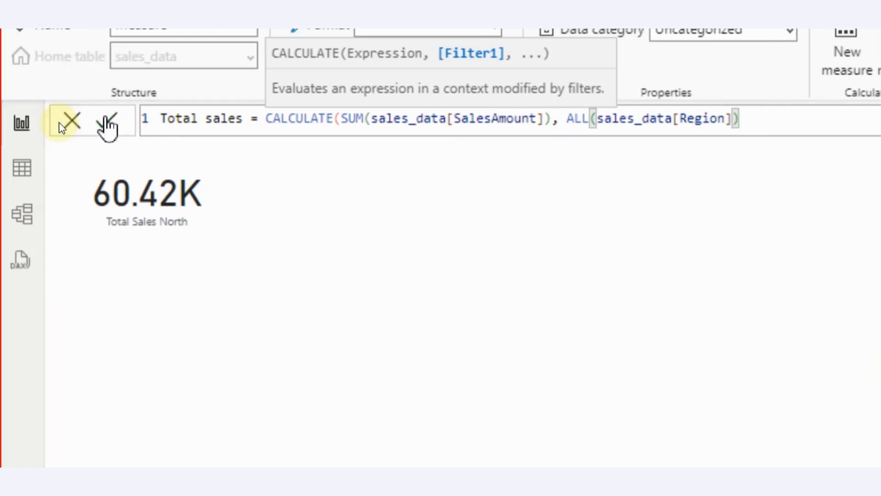
left_click(85, 124)
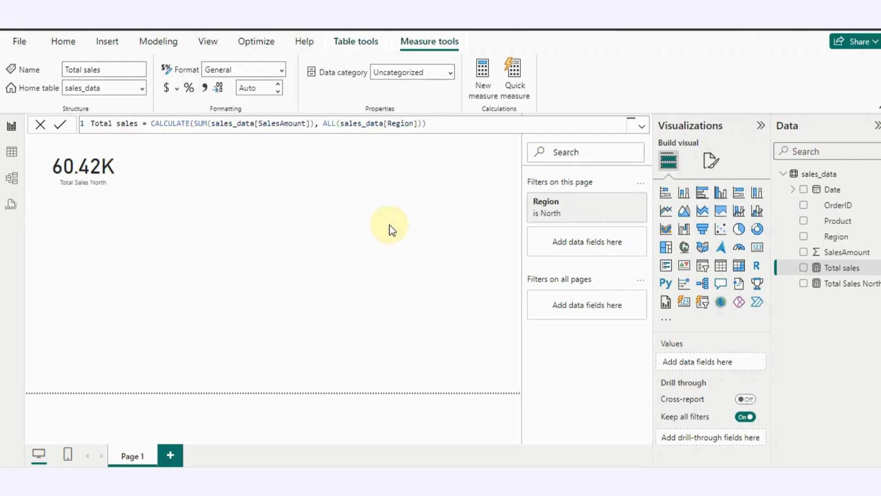
Add a card visual to the page that shows the Total sales measure
left_click(803, 275)
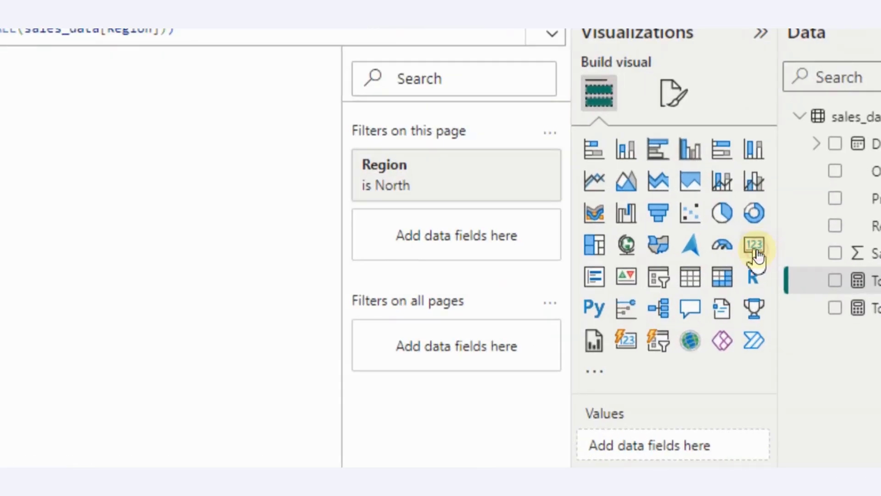
left_click(755, 253)
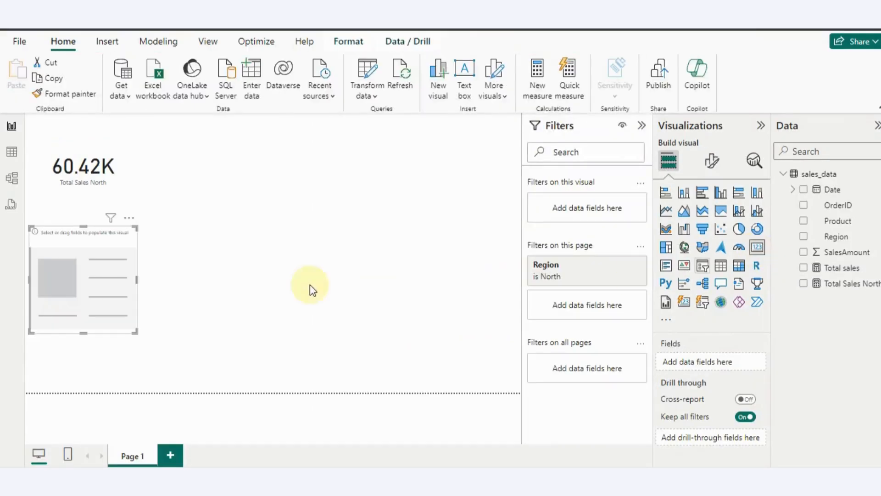
left_click(802, 268)
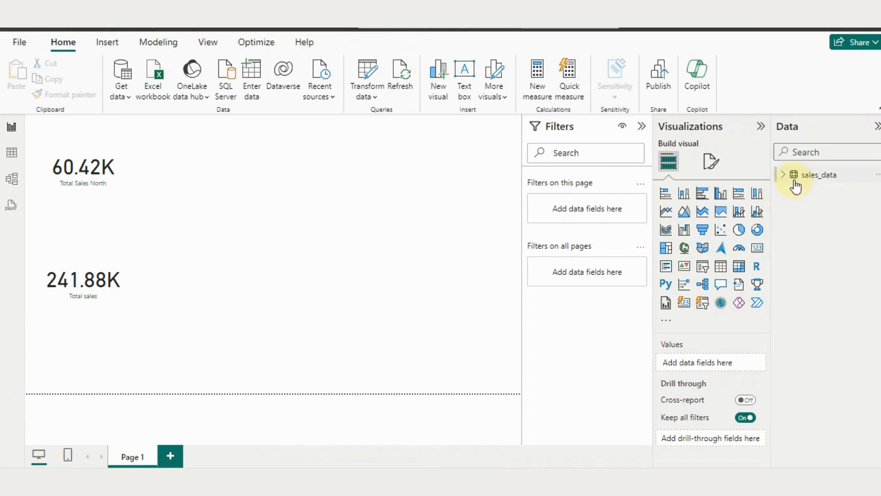
Create a new calculated table and name it North Table
mouse_move(797, 185)
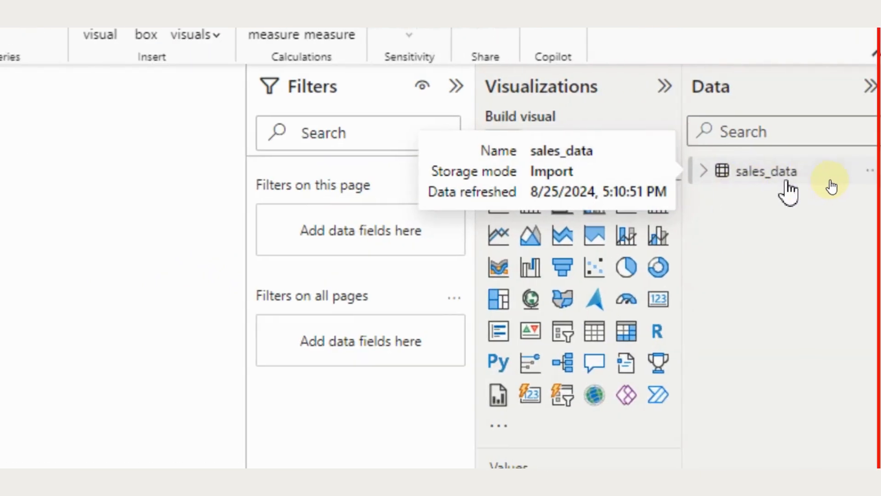
left_click(805, 176)
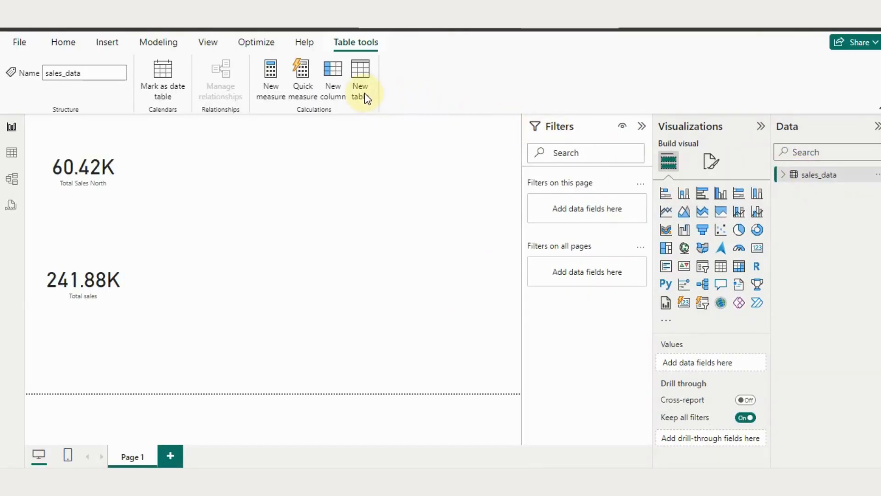
left_click(365, 95)
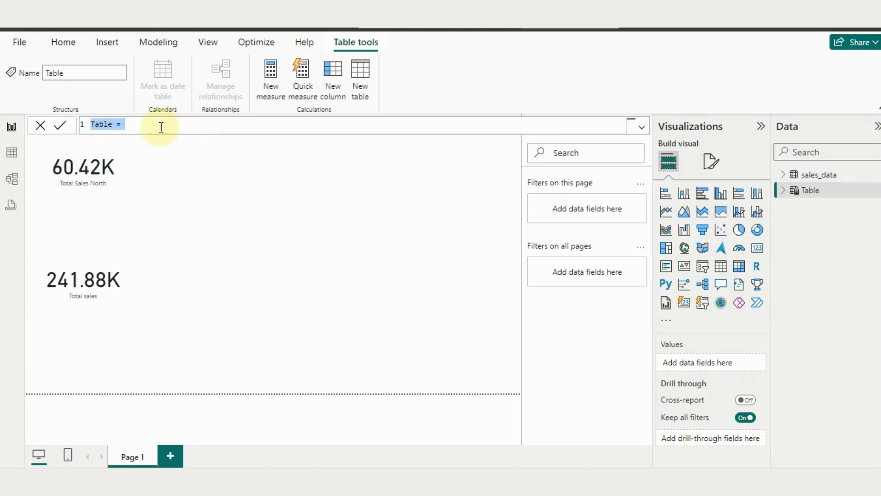
key("BackSpace")
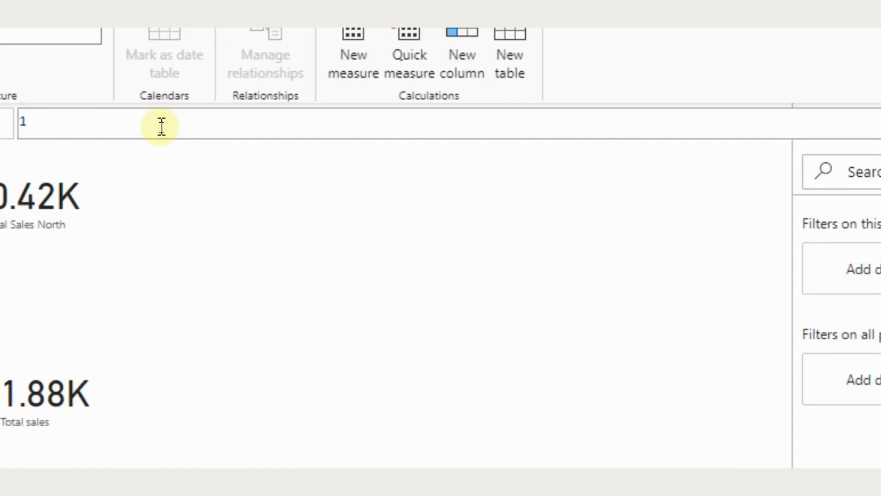
type("North Ta")
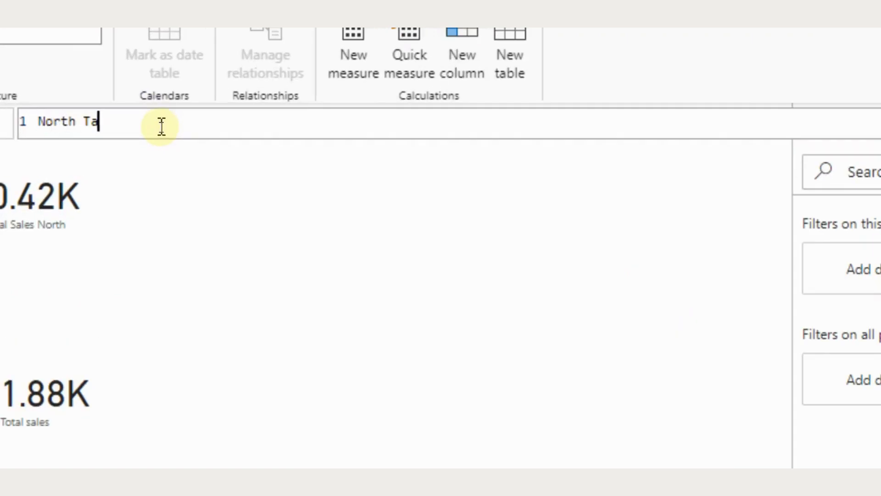
type("ble +")
key("BackSpace")
Start the North Table formula with CALCULATETABLE, using sales_data as its table argument
type("= cal")
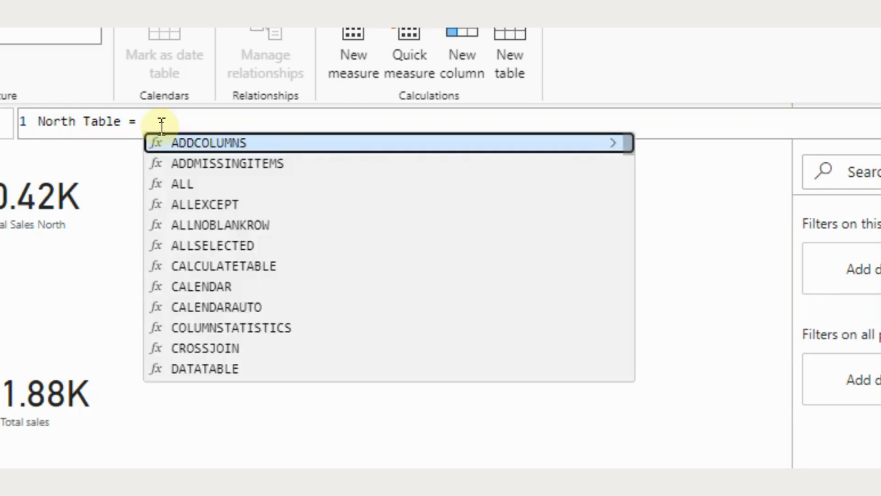
key("BackSpace")
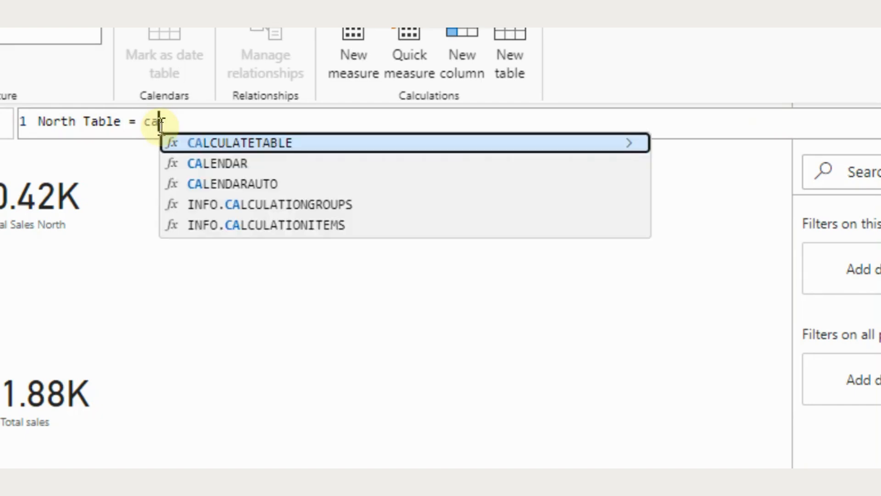
key("Tab")
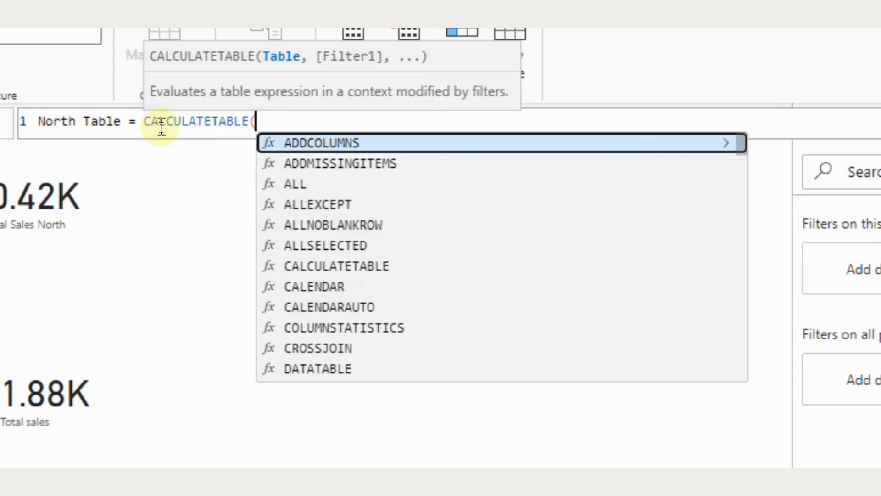
type("sal")
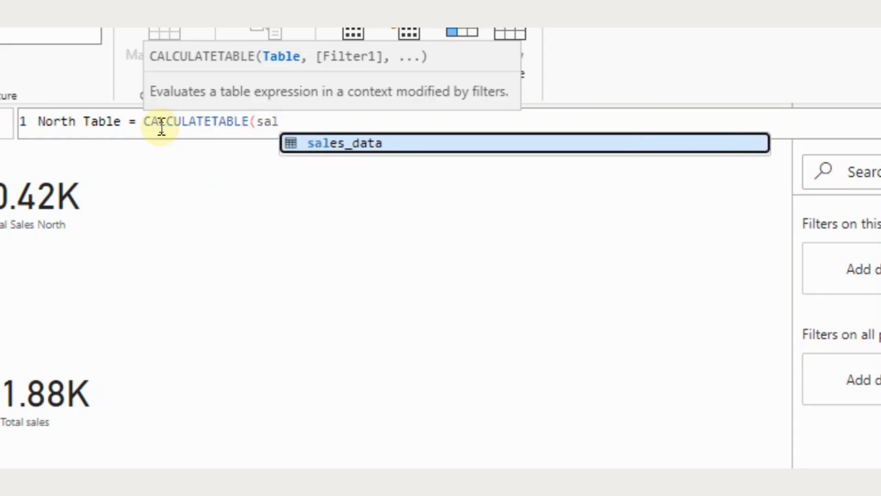
key("Tab")
type(",")
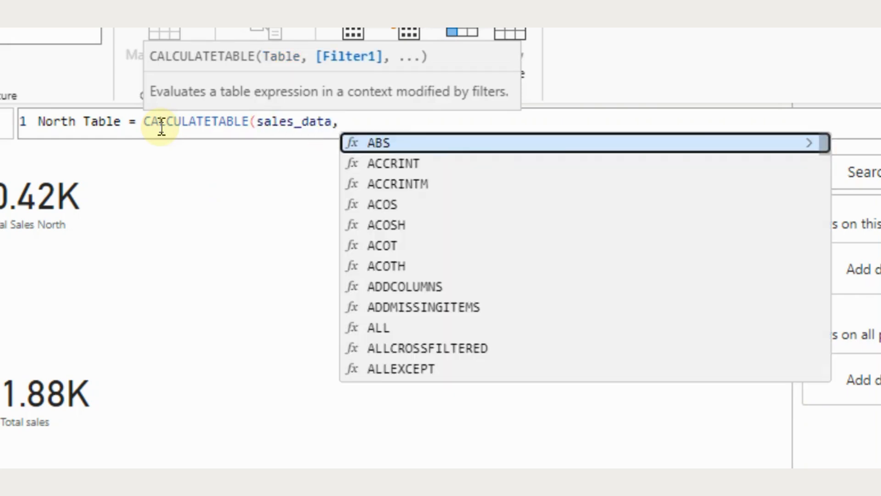
Add the filter sales_data[Region]="North" to the CALCULATETABLE formula and commit the table
type("sa")
left_click(390, 226)
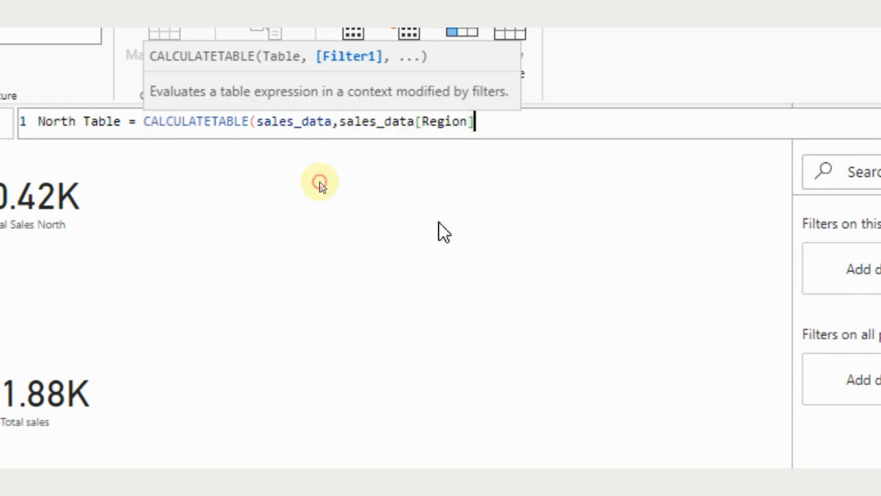
type("=")
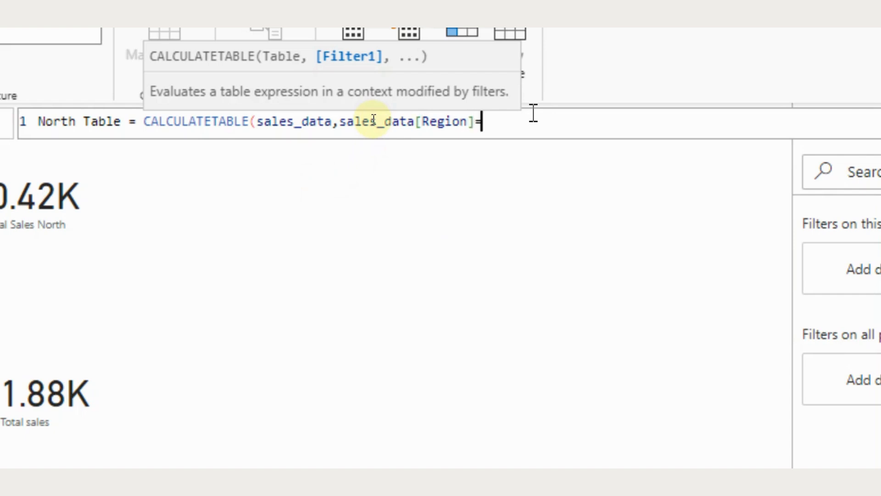
type("\"North\")")
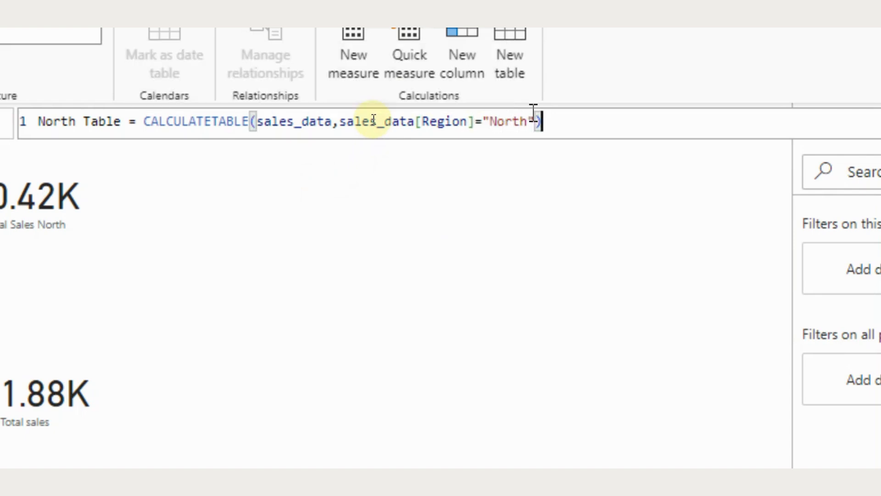
left_click(67, 125)
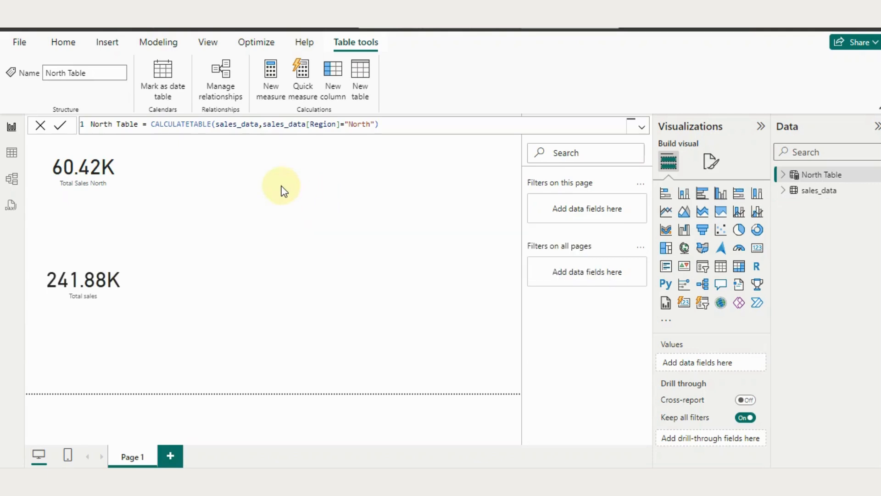
Check the fields of North Table, and add a table visual to the page showing its Region and SalesAmount fields
mouse_move(817, 178)
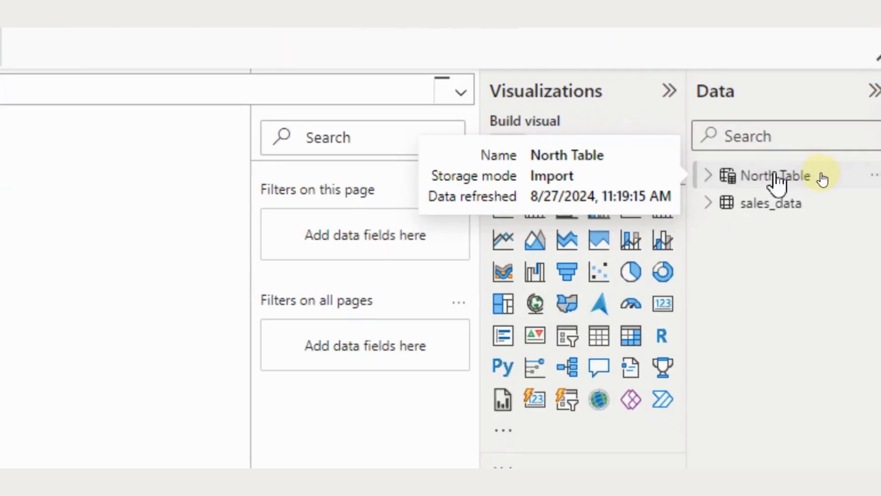
left_click(703, 175)
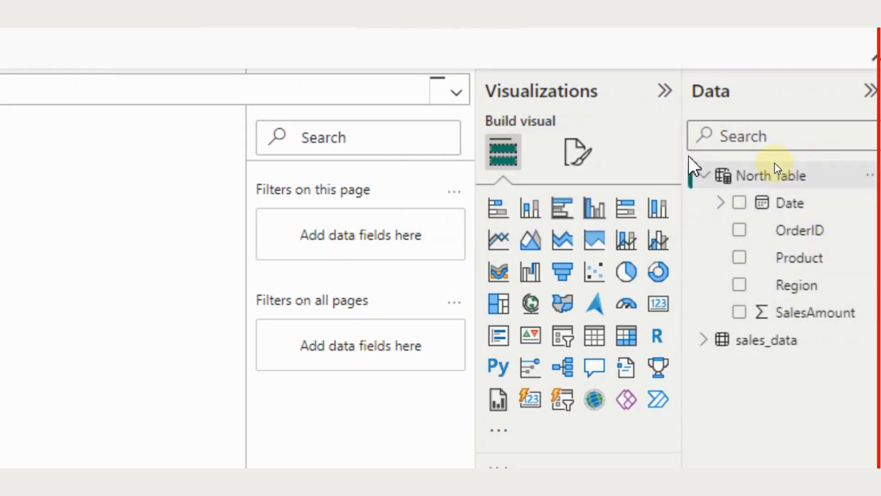
left_click(704, 176)
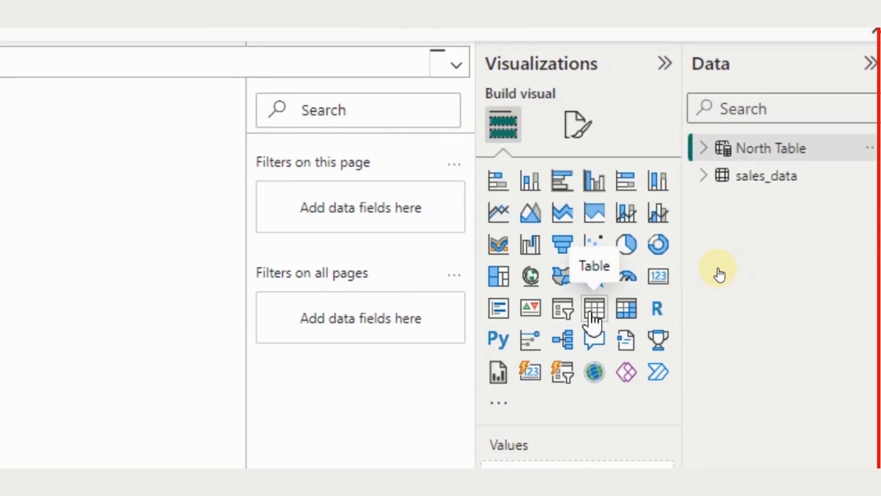
left_click(592, 312)
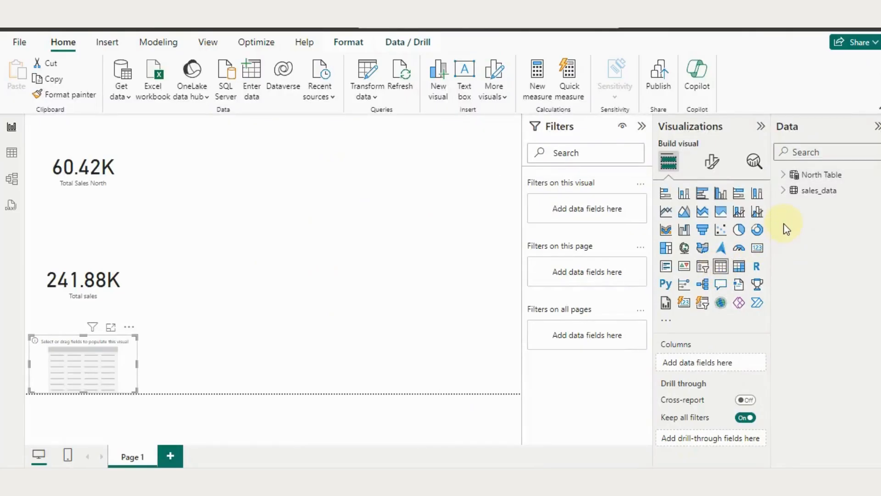
left_click(783, 174)
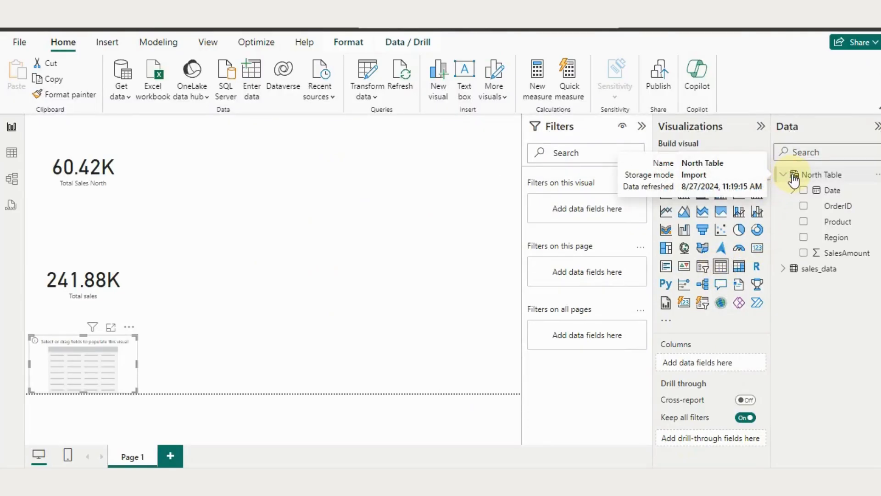
left_click(805, 238)
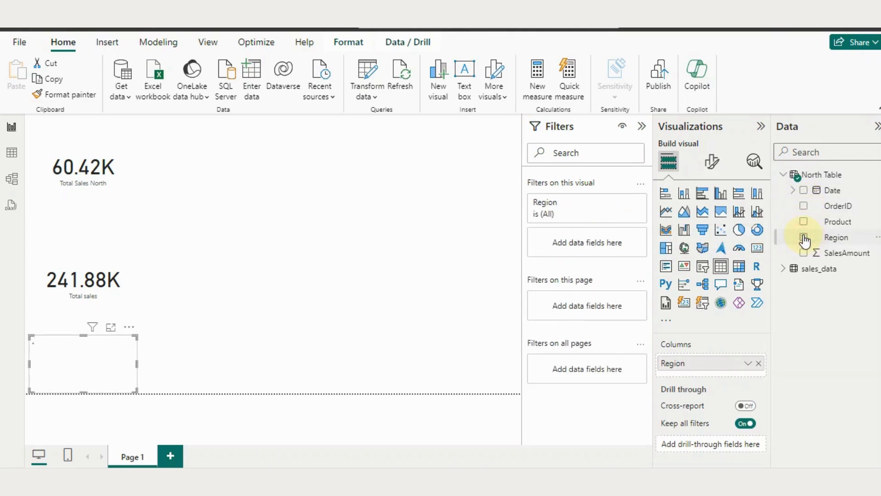
left_click(804, 252)
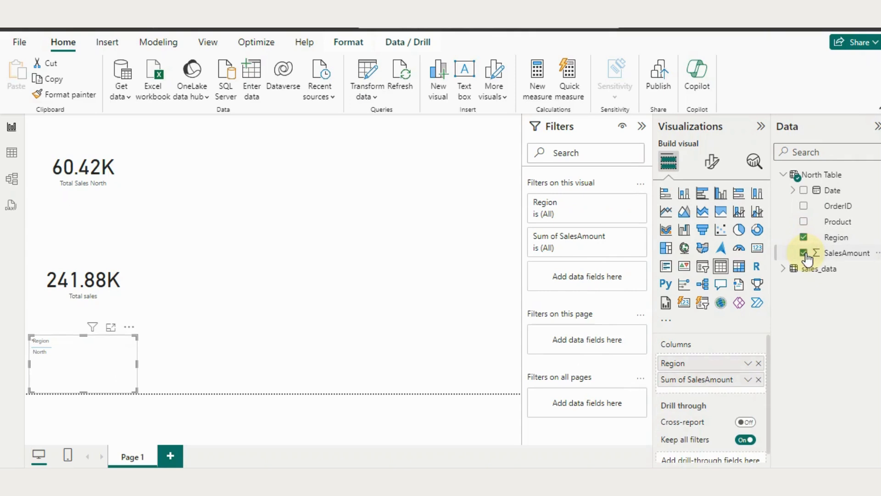